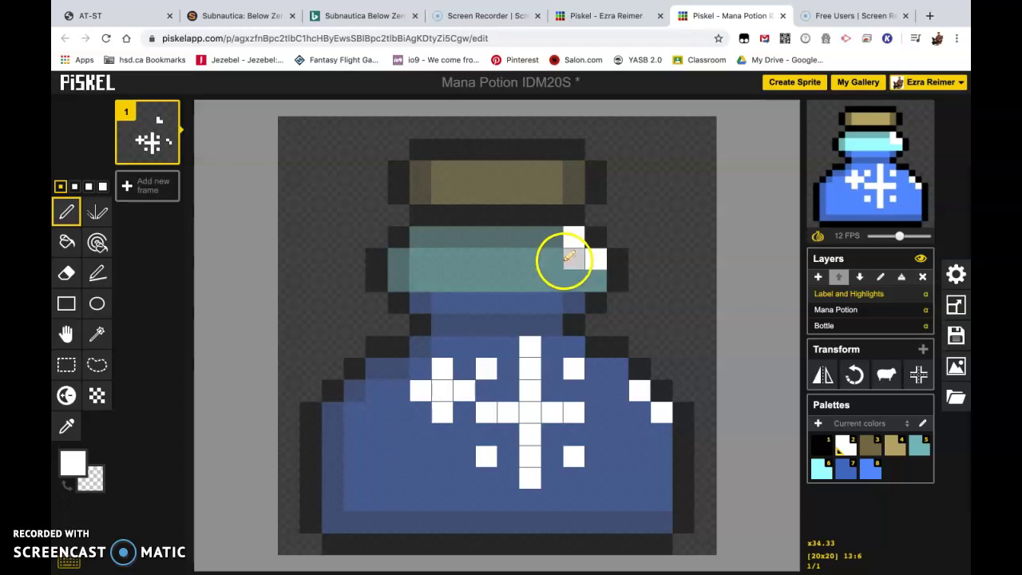
left_click(567, 256)
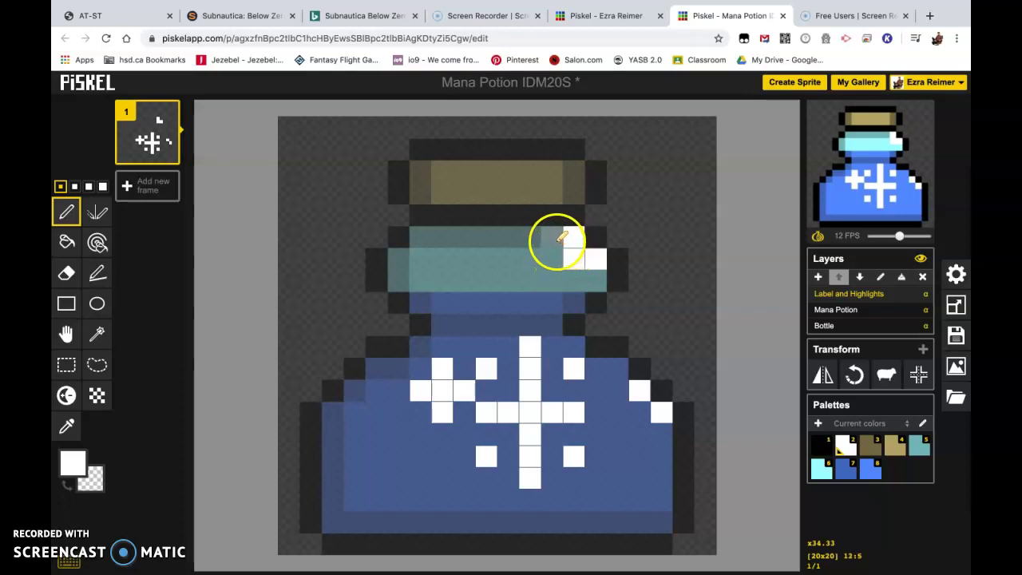
left_click(550, 235)
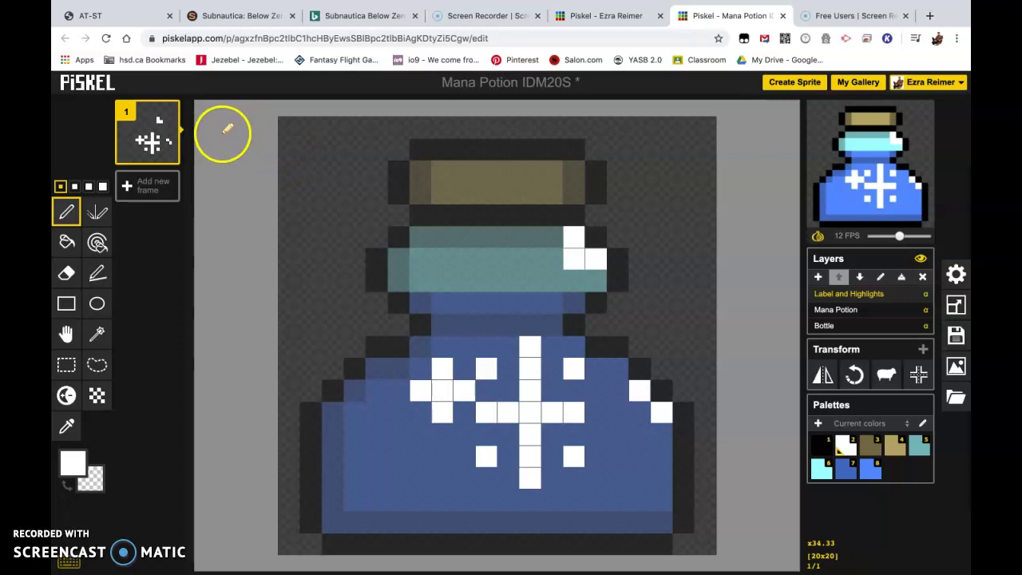
mouse_move(142, 120)
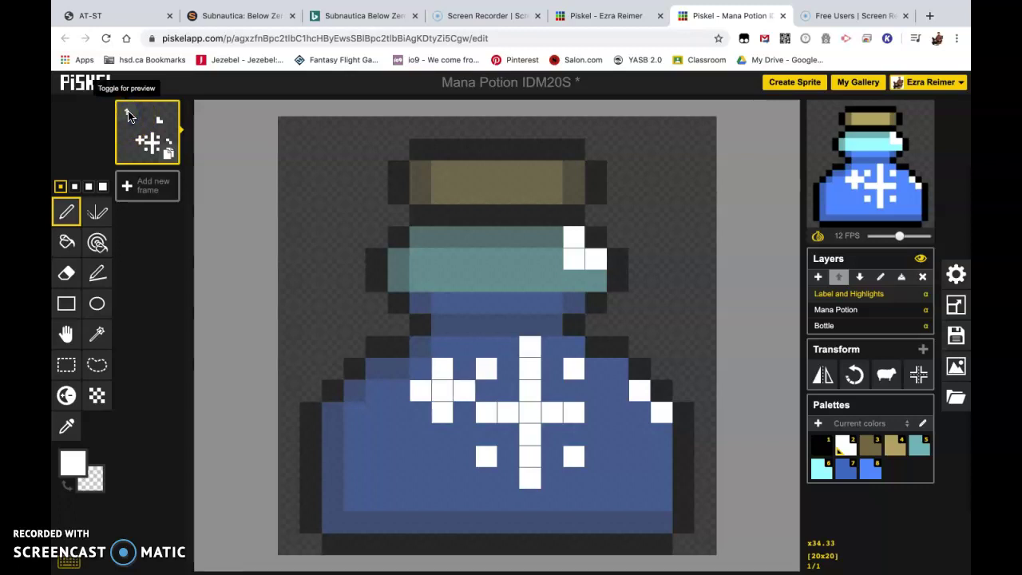
left_click(128, 116)
left_click(127, 114)
left_click(128, 114)
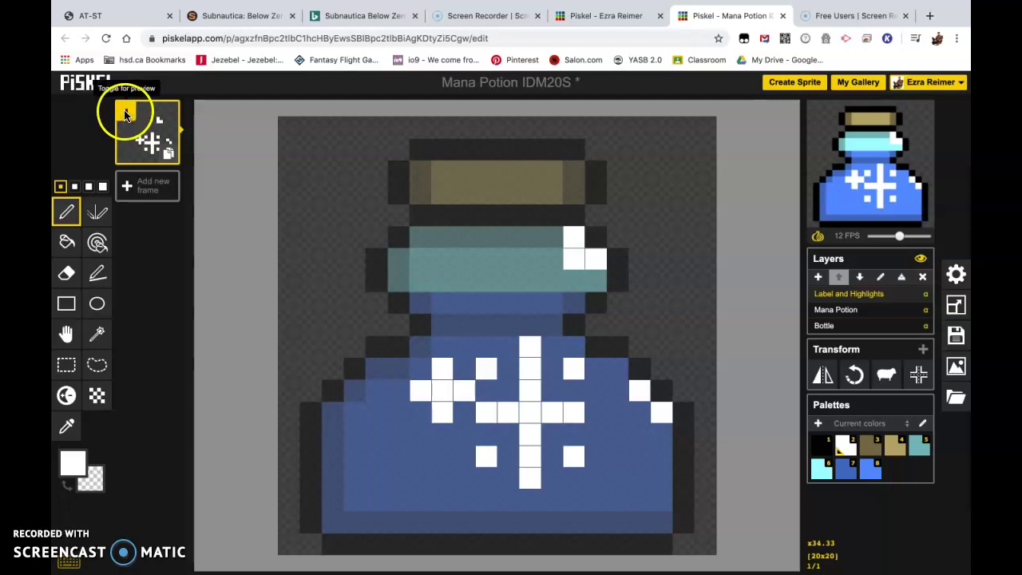
left_click(155, 115)
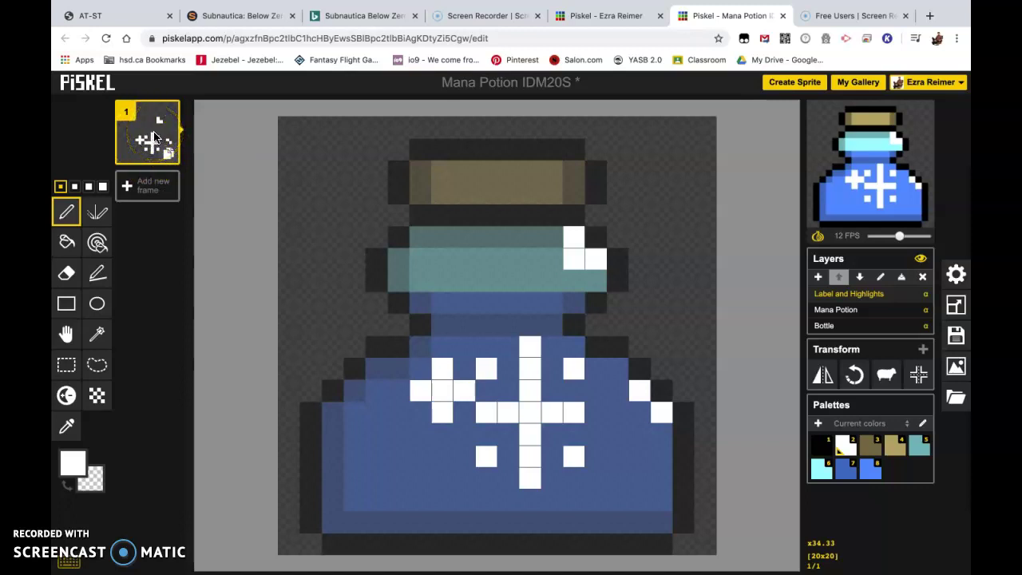
Step: On the Mana Potion layer, duplicate frame 1 and erase the top row of blue liquid from frame 2
left_click(848, 312)
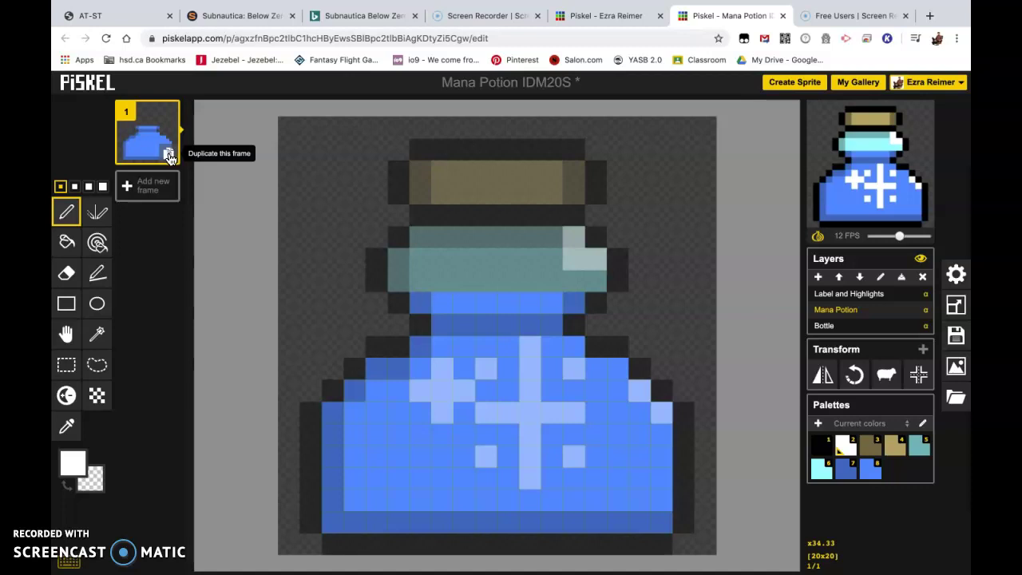
left_click(169, 158)
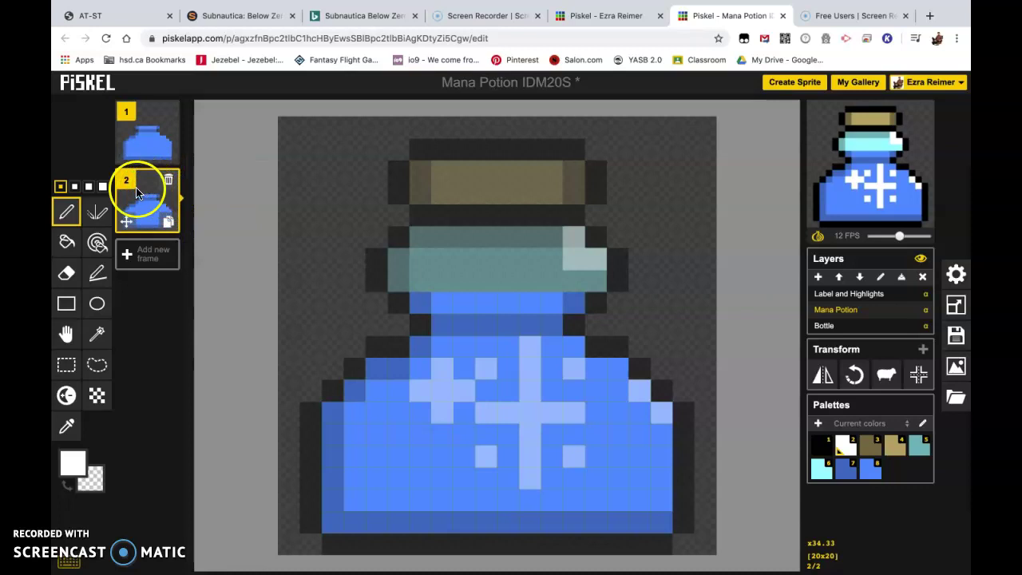
left_click(66, 274)
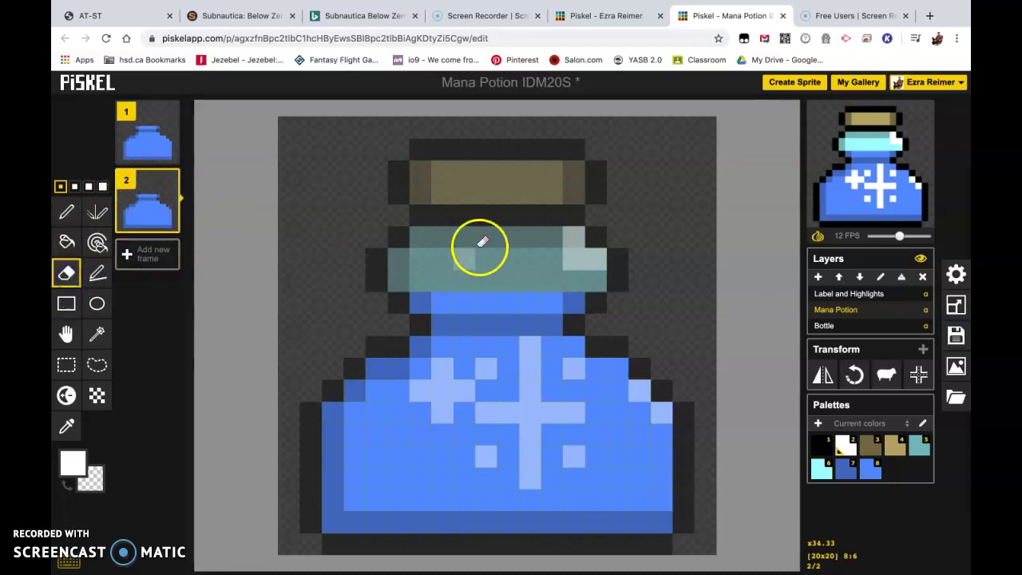
mouse_move(480, 244)
left_mouse_down()
mouse_move(430, 300)
mouse_move(446, 299)
left_mouse_up()
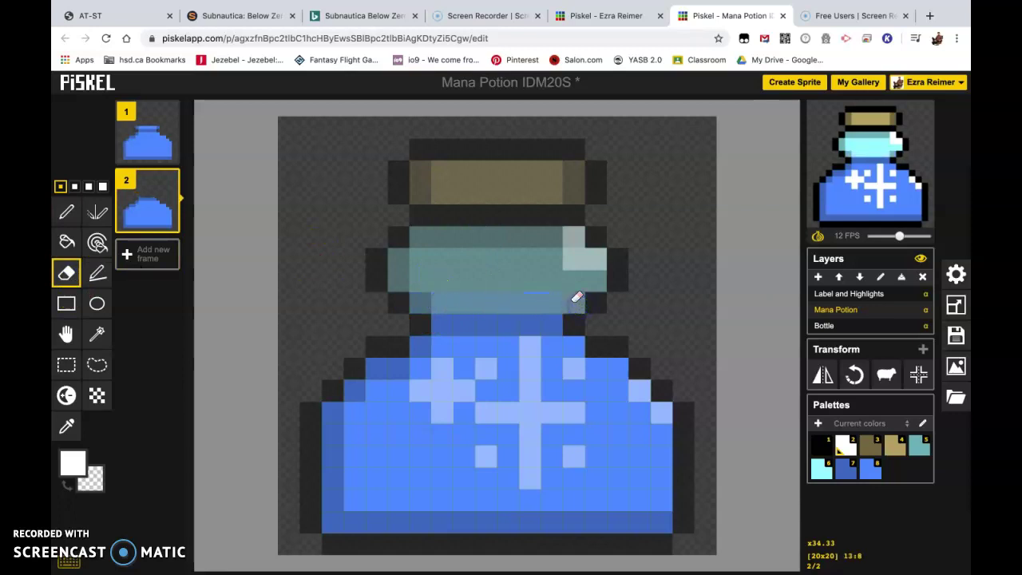
Step: Slow the animation preview to 6 FPS
mouse_move(869, 158)
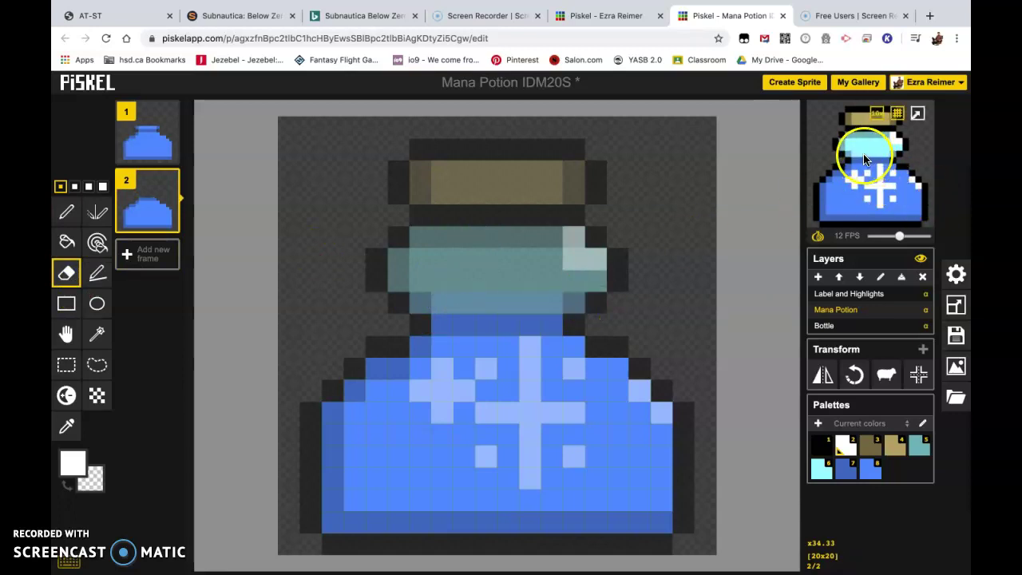
left_click_drag(899, 237, 885, 238)
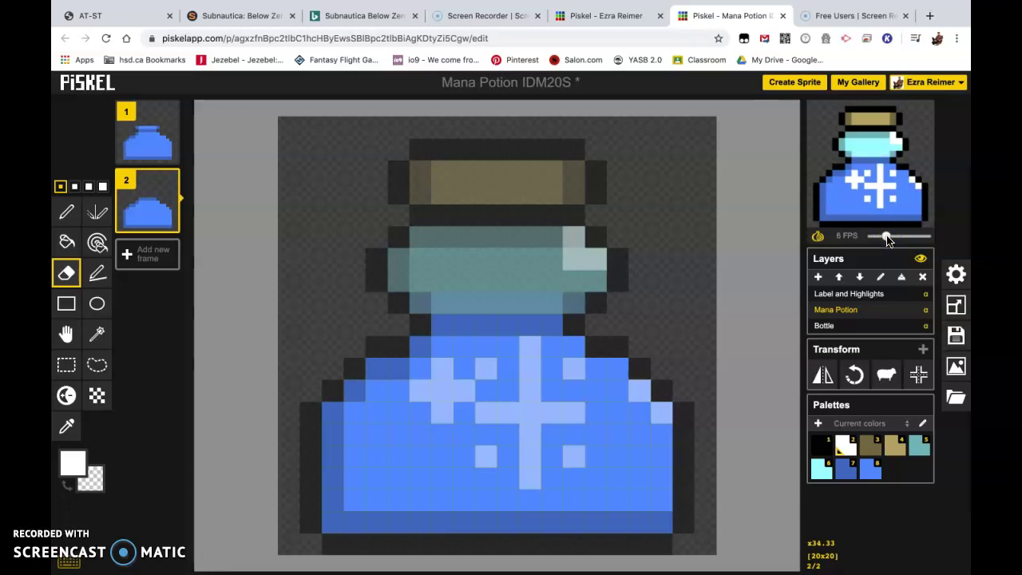
Step: Duplicate the latest frame to make frames 3 and 4, erasing one more row of liquid around the bottle neck in each
mouse_move(164, 204)
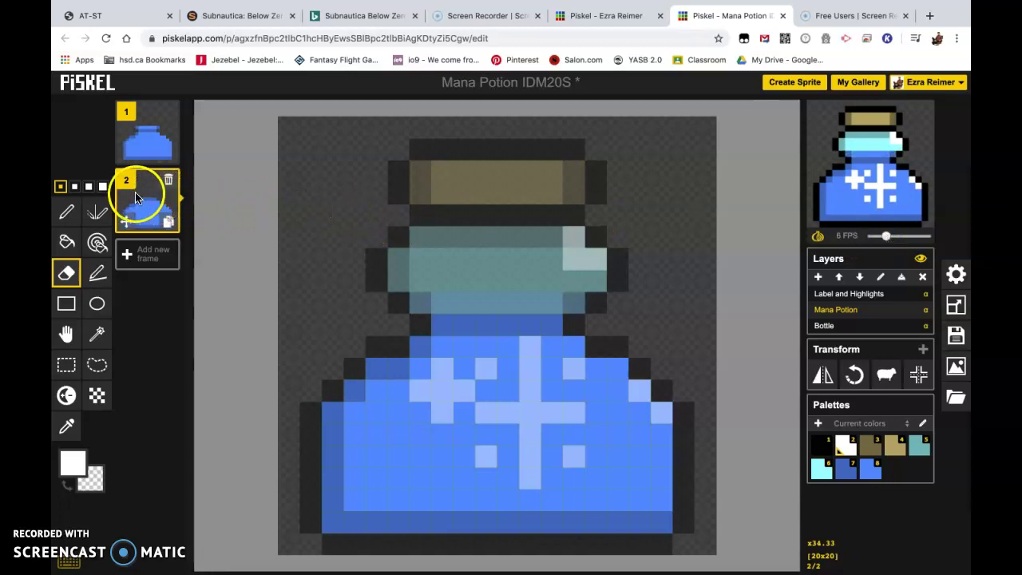
left_click(168, 224)
left_click(170, 226)
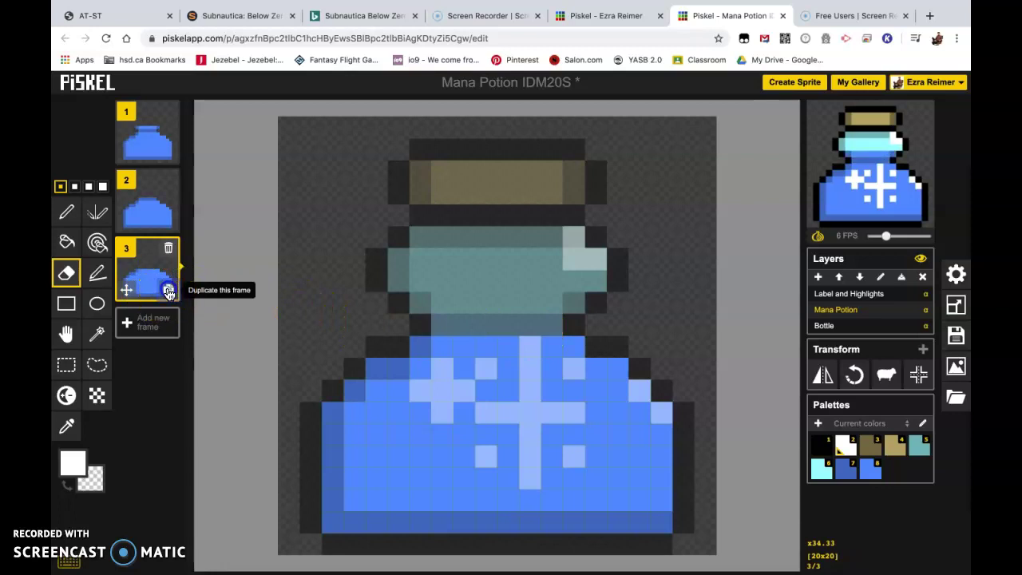
left_click(168, 289)
left_click(448, 348)
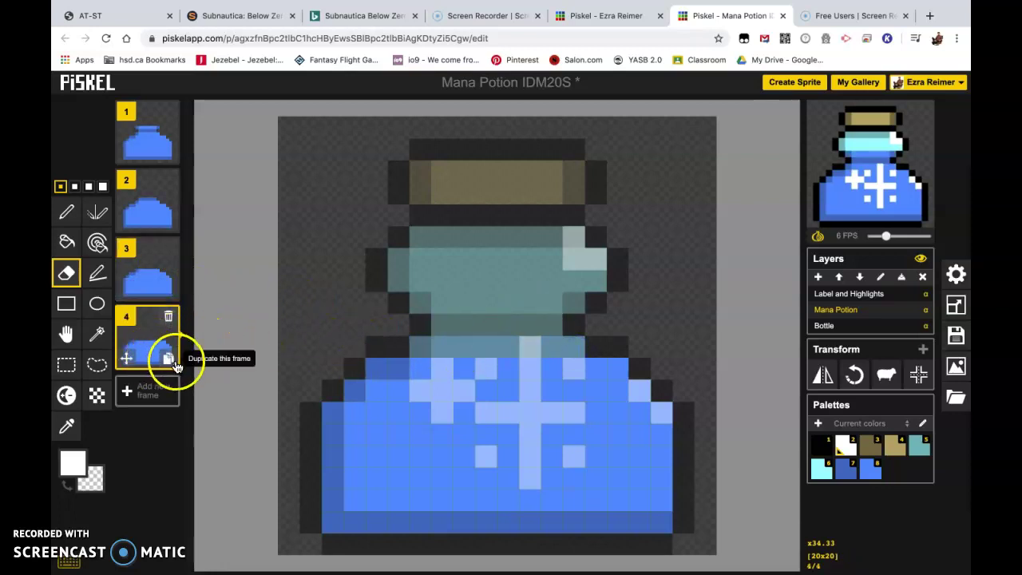
Step: Duplicate the latest frame to make frames 5 and 6, lowering the liquid one row in each but leaving pixels at its edges
left_click(171, 358)
left_click(404, 367)
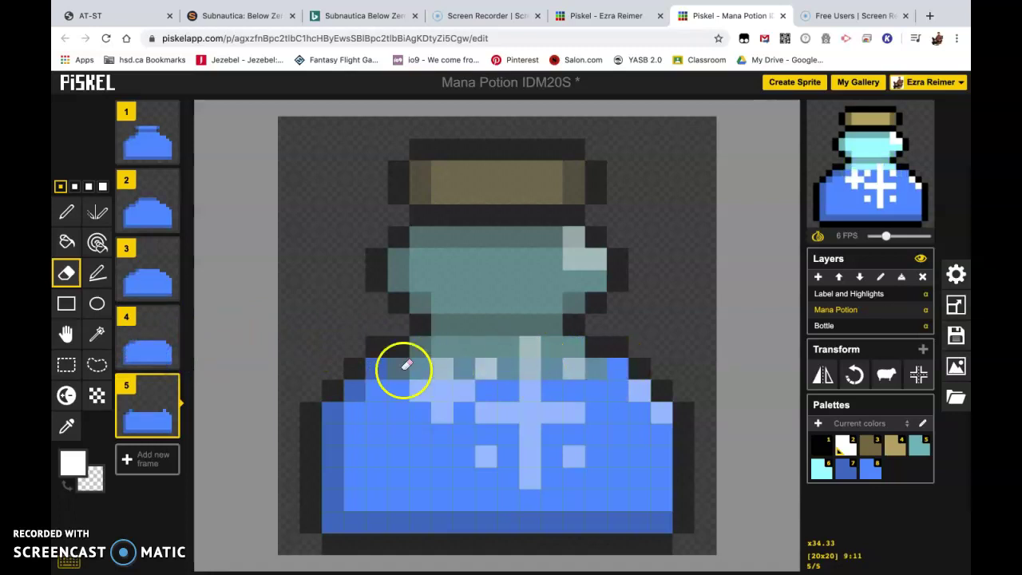
left_click_drag(377, 363, 385, 359)
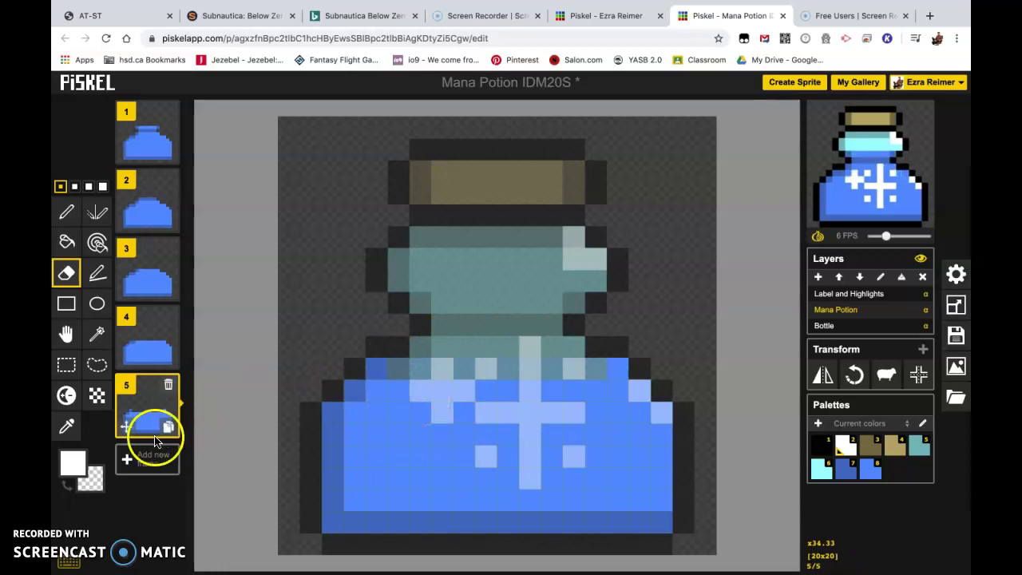
left_click(168, 429)
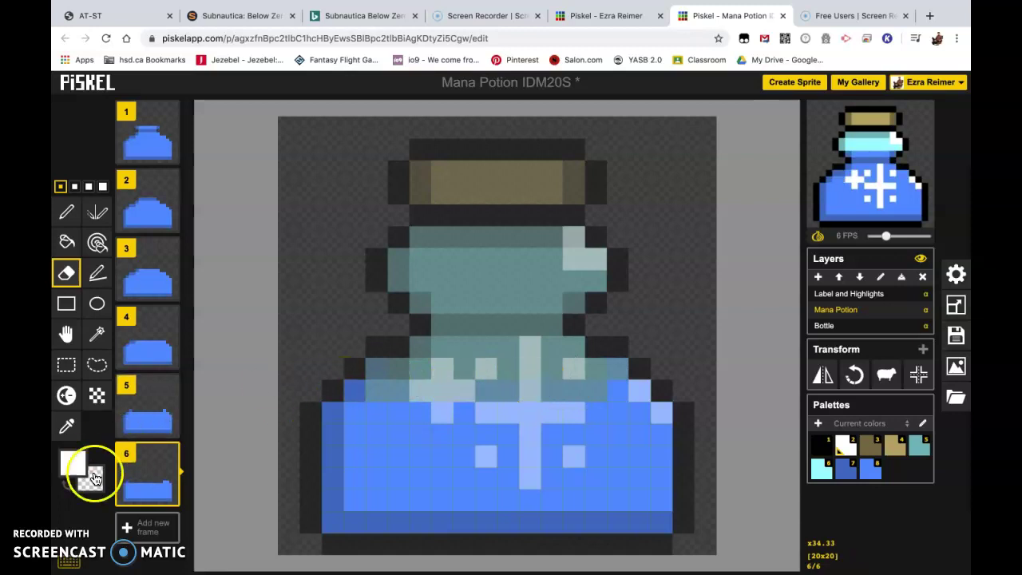
mouse_move(130, 471)
mouse_move(919, 195)
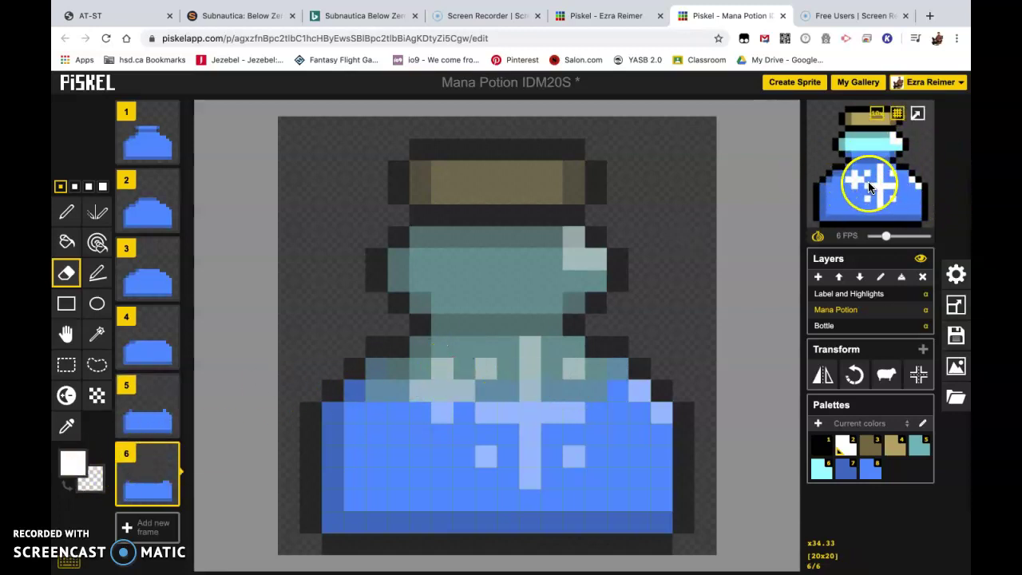
Step: Duplicate the latest frame to make frames 7 and 8, erasing the next row of liquid in the bottle's body in each
left_click(162, 489)
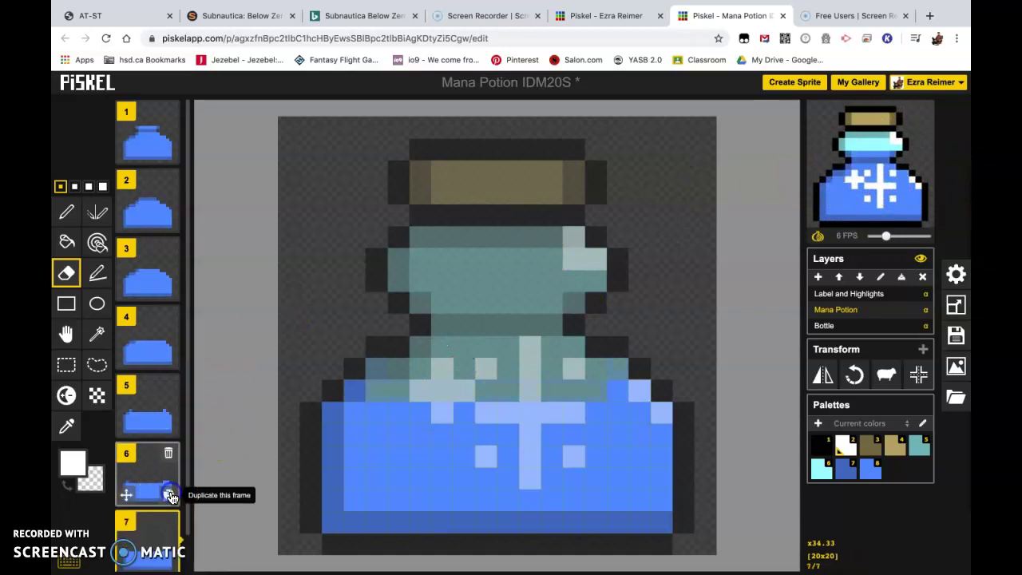
mouse_move(413, 386)
left_mouse_down()
mouse_move(354, 392)
mouse_move(360, 410)
mouse_move(618, 411)
mouse_move(637, 392)
left_mouse_up()
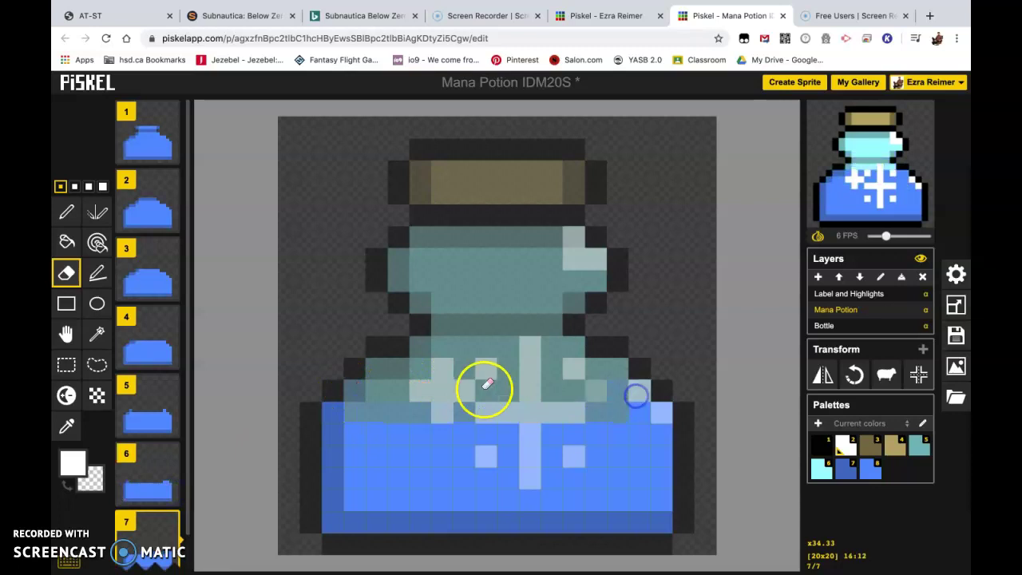
mouse_move(861, 160)
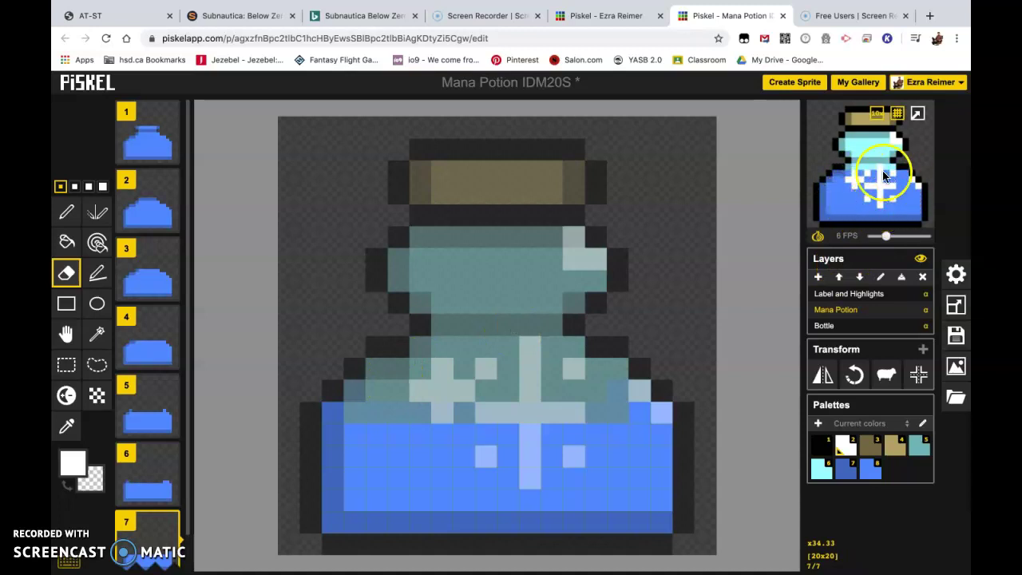
mouse_move(180, 451)
scroll(159, 487, "down", 1)
left_click(168, 526)
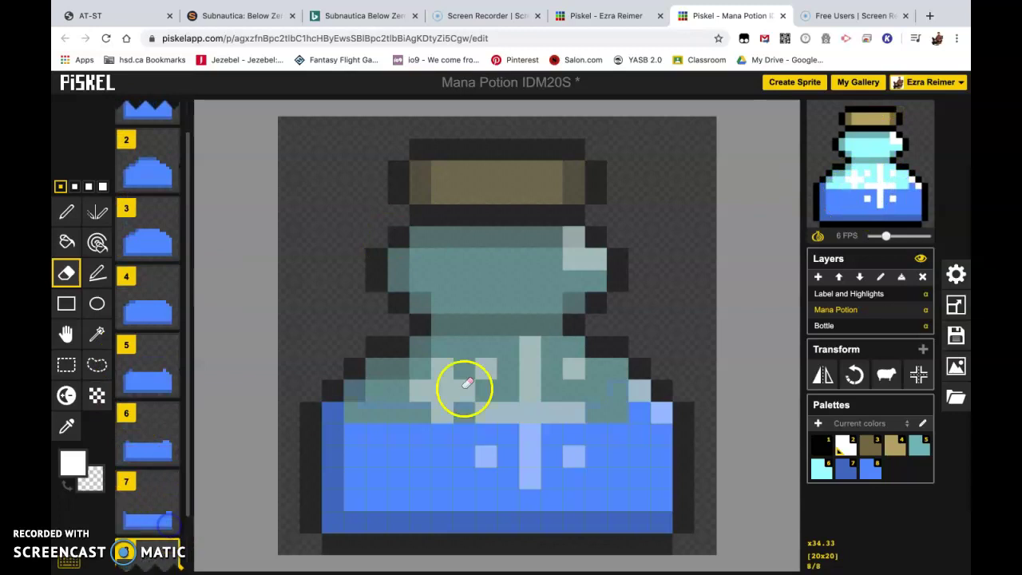
left_click(333, 412)
left_click_drag(356, 433, 638, 432)
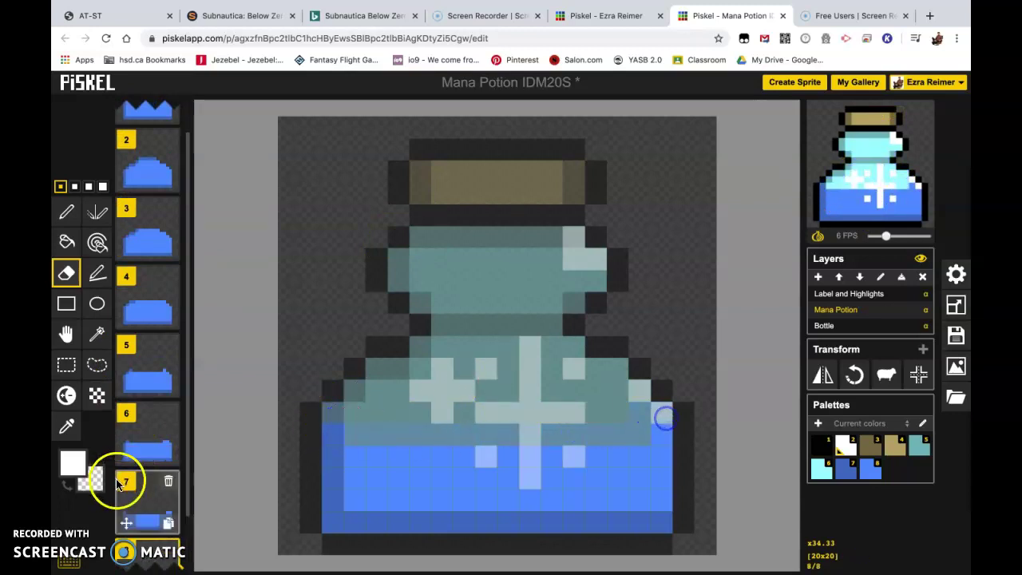
Step: Duplicate the latest frame to make frames 9 and 10, lowering the liquid by one more row in each
scroll(187, 493, "down", 1)
left_click(165, 520)
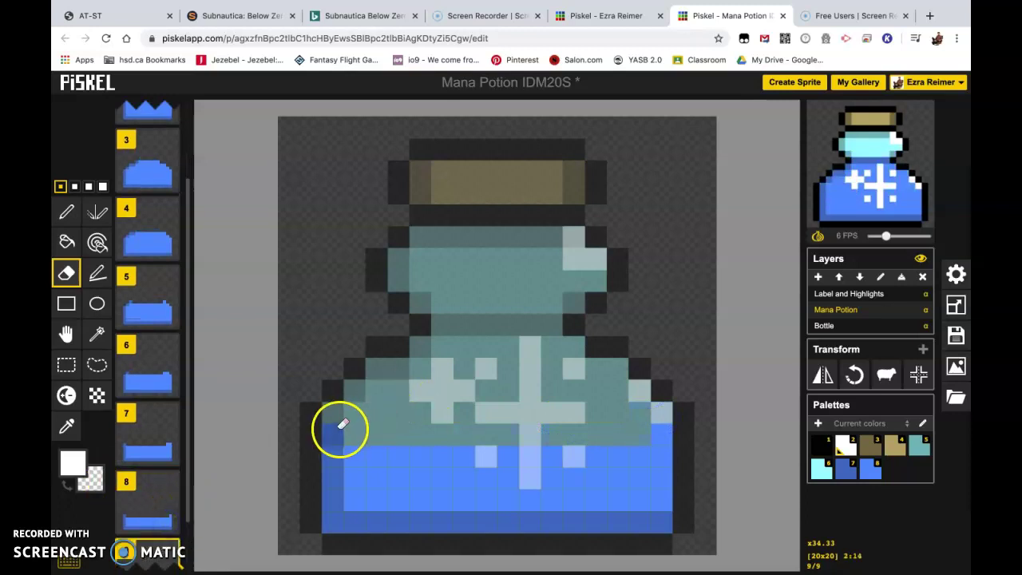
mouse_move(338, 429)
left_mouse_down()
mouse_move(358, 454)
mouse_move(589, 449)
mouse_move(632, 445)
mouse_move(662, 426)
left_mouse_up()
scroll(152, 464, "down", 1)
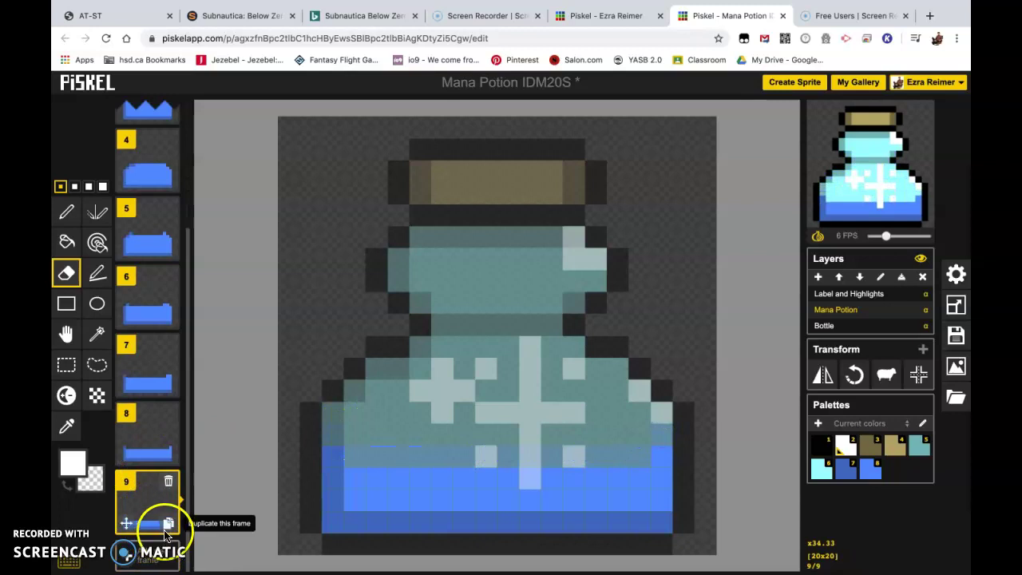
left_click(167, 521)
left_click(342, 454)
left_click_drag(642, 460, 662, 457)
Step: Add duplicate frames 11 and 12, erasing the last light blue row in frame 11 and parts of the dark bottom row in frame 12
scroll(155, 479, "down", 1)
left_click(168, 523)
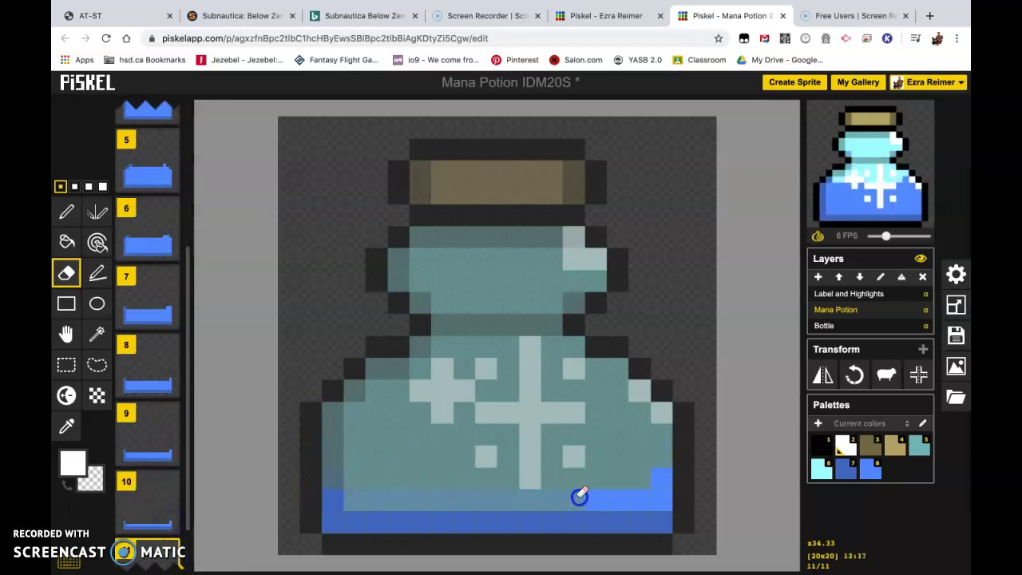
scroll(183, 475, "down", 1)
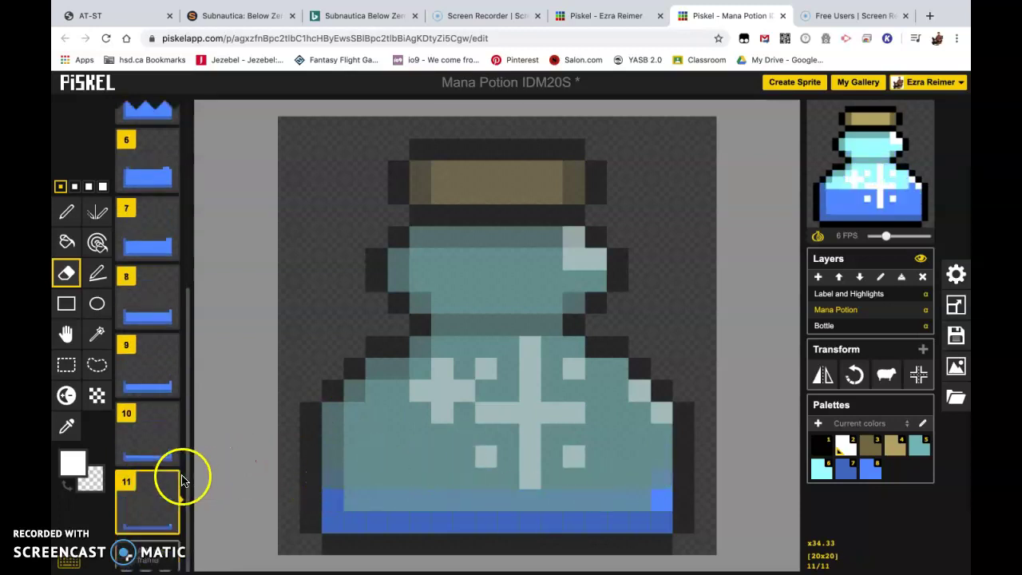
left_click(169, 527)
left_click_drag(340, 497, 399, 516)
left_click_drag(547, 500, 544, 523)
left_click_drag(683, 520, 659, 508)
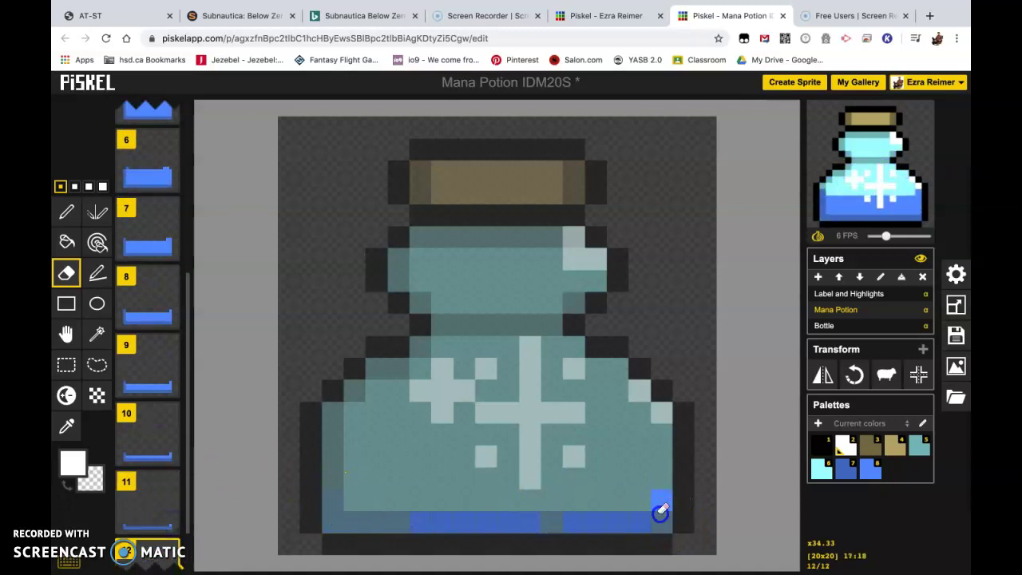
Step: Add duplicate frames 13 and 14, leaving two small liquid patches in frame 13 and erasing all remaining liquid in frame 14
scroll(155, 506, "down", 1)
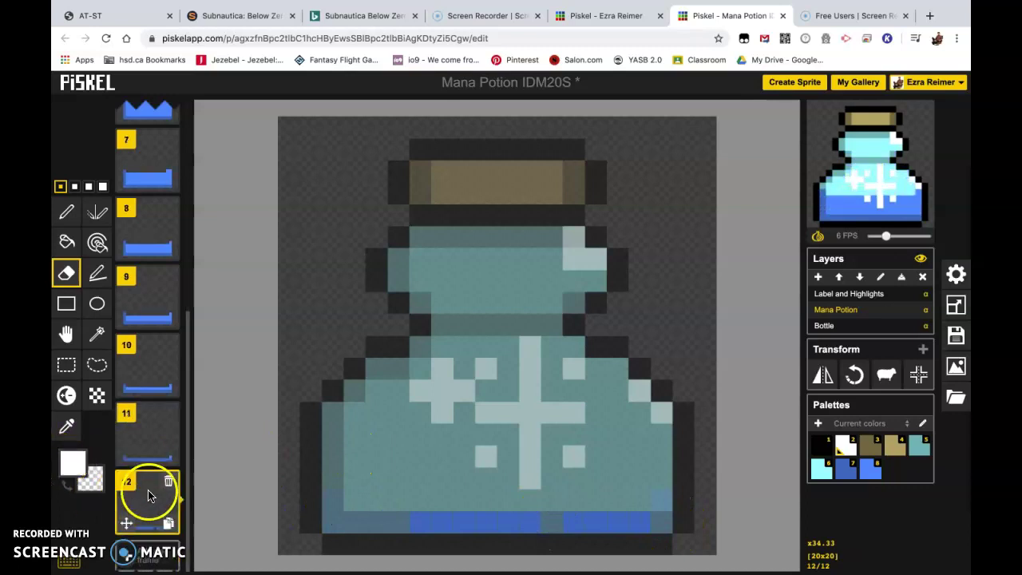
left_click(168, 527)
left_click_drag(482, 519, 541, 523)
left_click(632, 525)
left_click(171, 530)
mouse_move(319, 503)
left_mouse_down()
mouse_move(490, 498)
mouse_move(407, 520)
mouse_move(551, 521)
left_mouse_up()
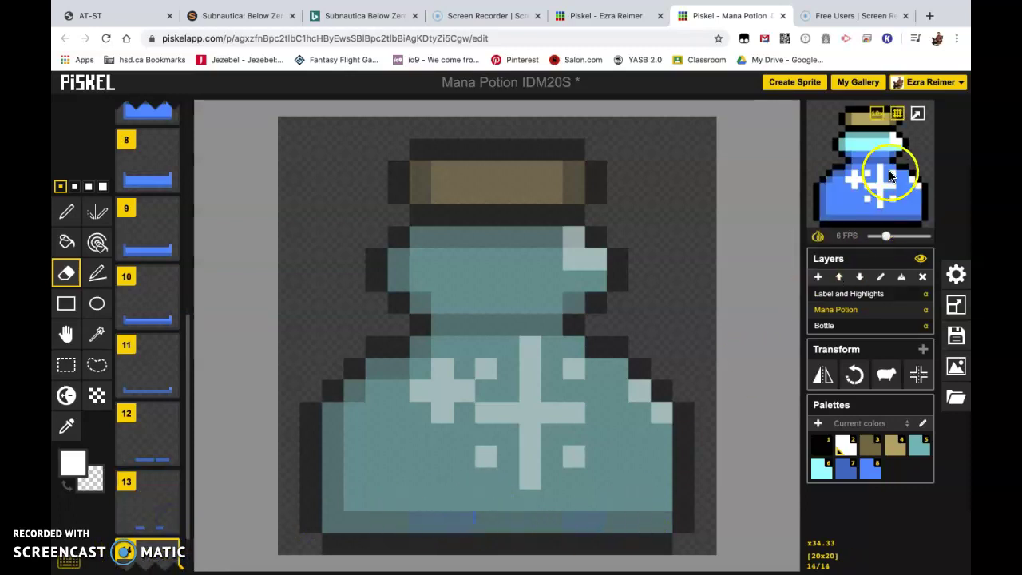
Step: Try faster animation speeds of 18 and 13 FPS, settling on 9 FPS
left_click_drag(887, 237, 914, 238)
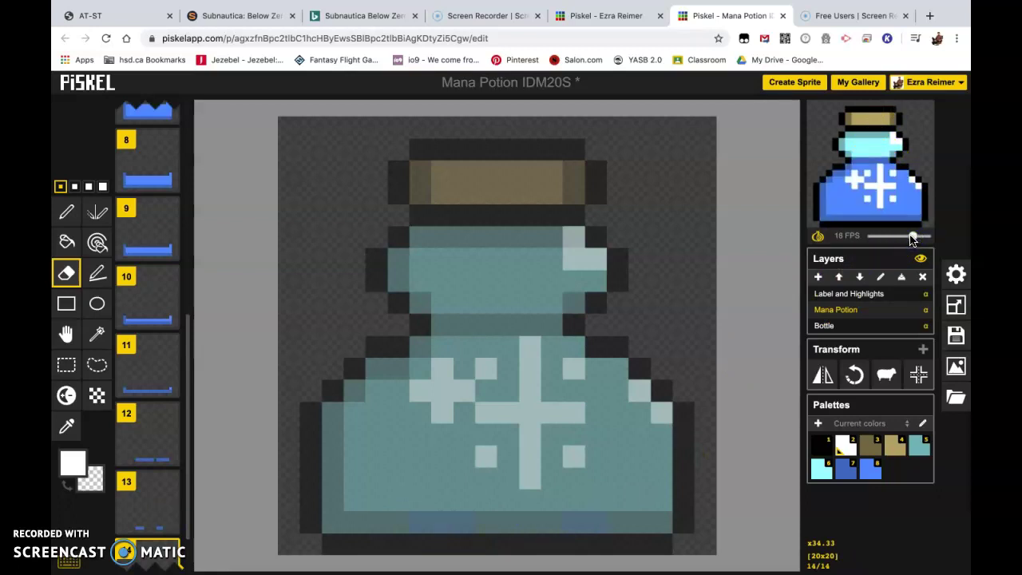
left_click_drag(911, 237, 903, 237)
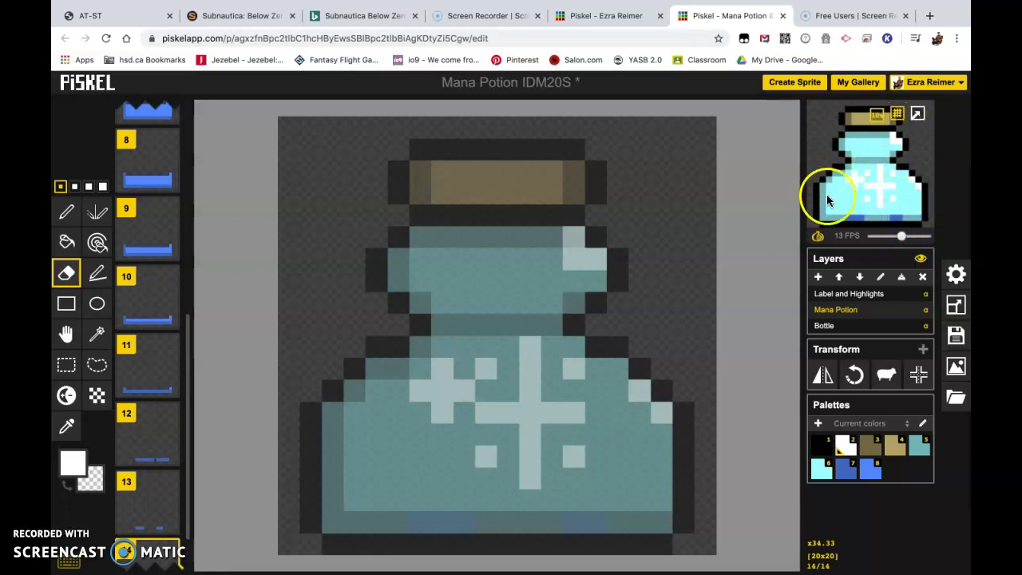
mouse_move(806, 170)
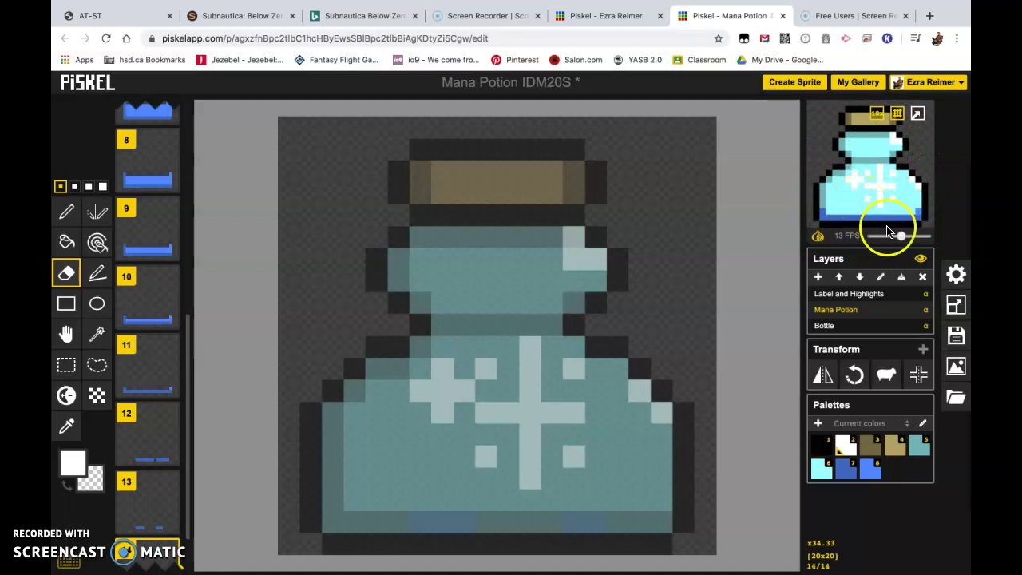
mouse_move(888, 230)
left_mouse_down()
mouse_move(901, 234)
mouse_move(892, 236)
left_mouse_up()
left_click(890, 236)
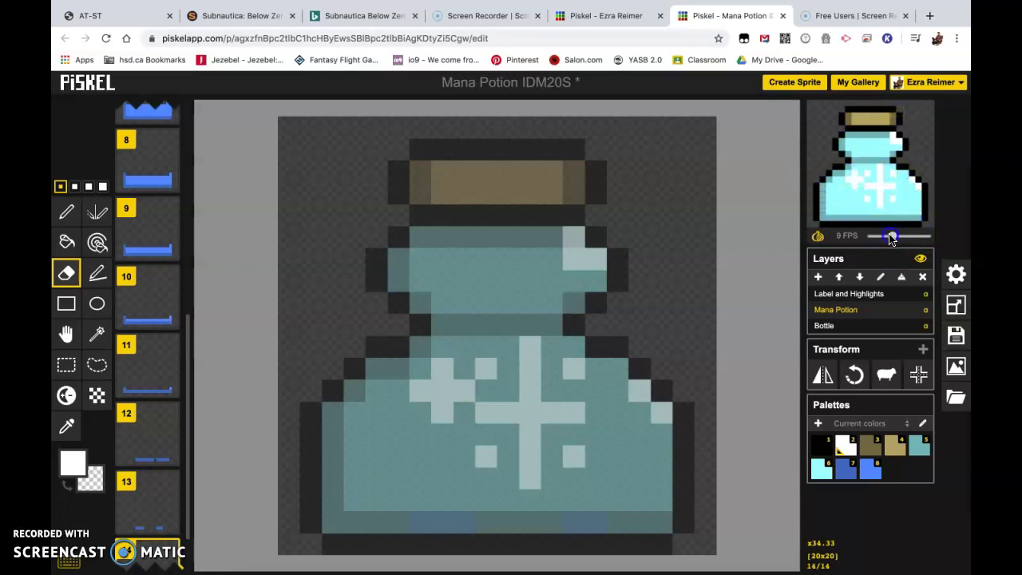
left_click_drag(889, 237, 894, 240)
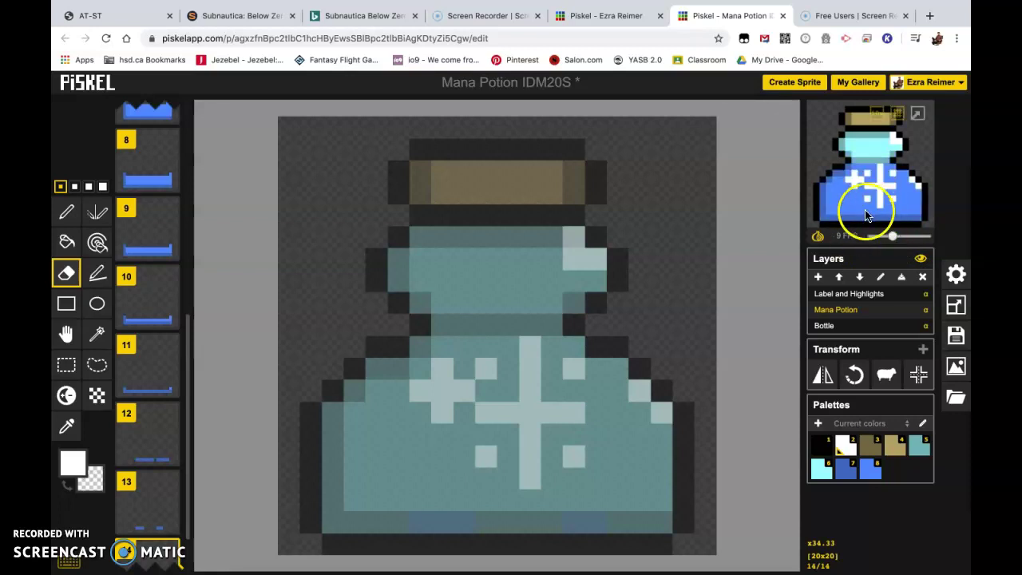
left_click(482, 273)
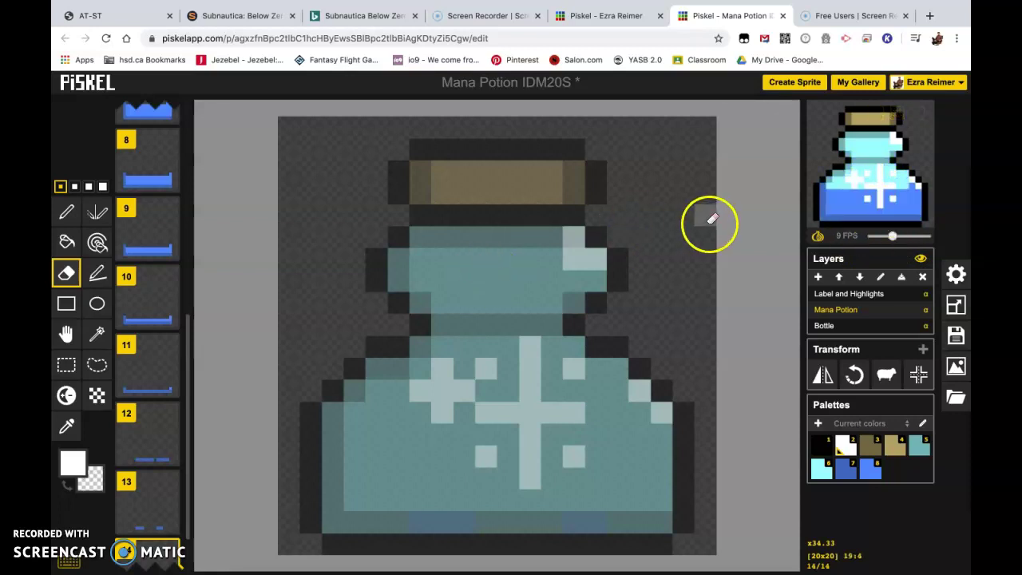
mouse_move(911, 179)
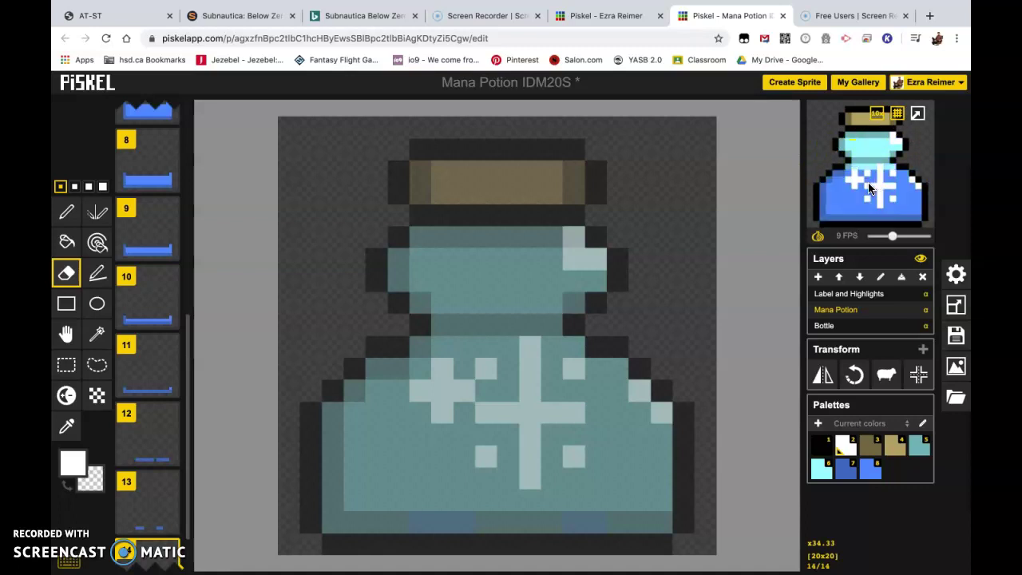
left_click(887, 162)
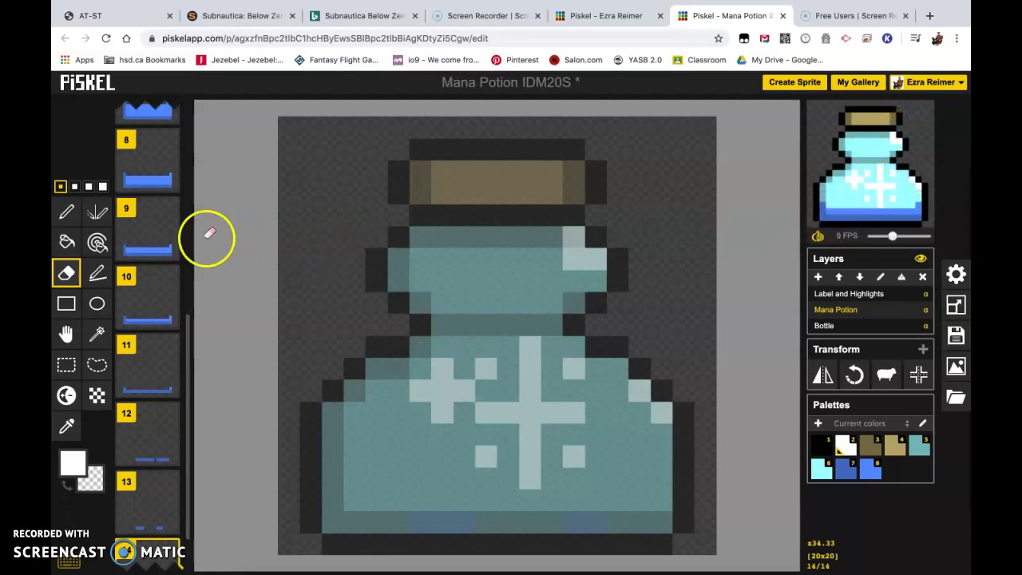
Step: Add 11 duplicates of the full-bottle frame 1 at the start of the animation to hold the full potion longer
scroll(166, 232, "up", 1)
scroll(166, 231, "up", 6)
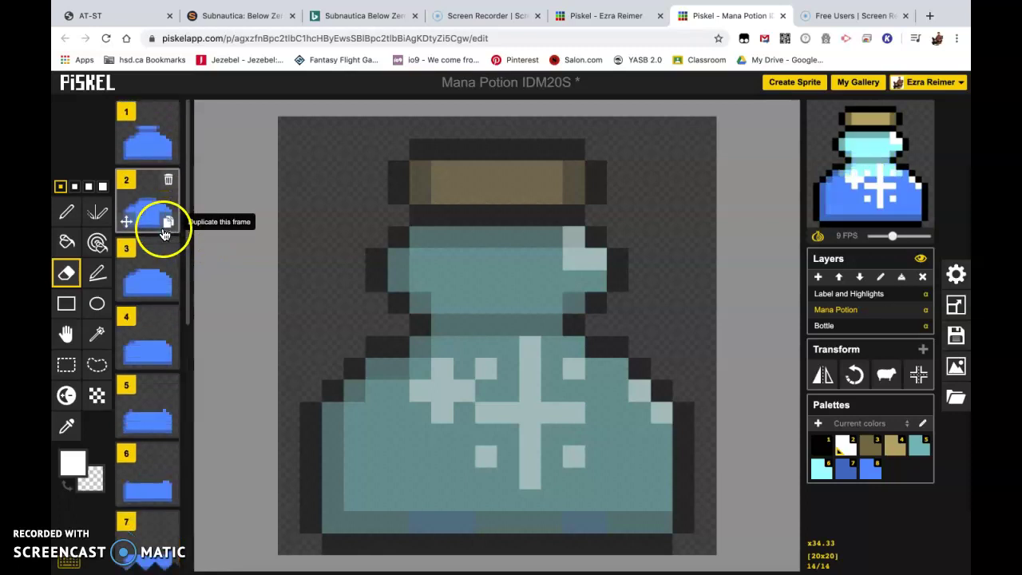
left_click(150, 128)
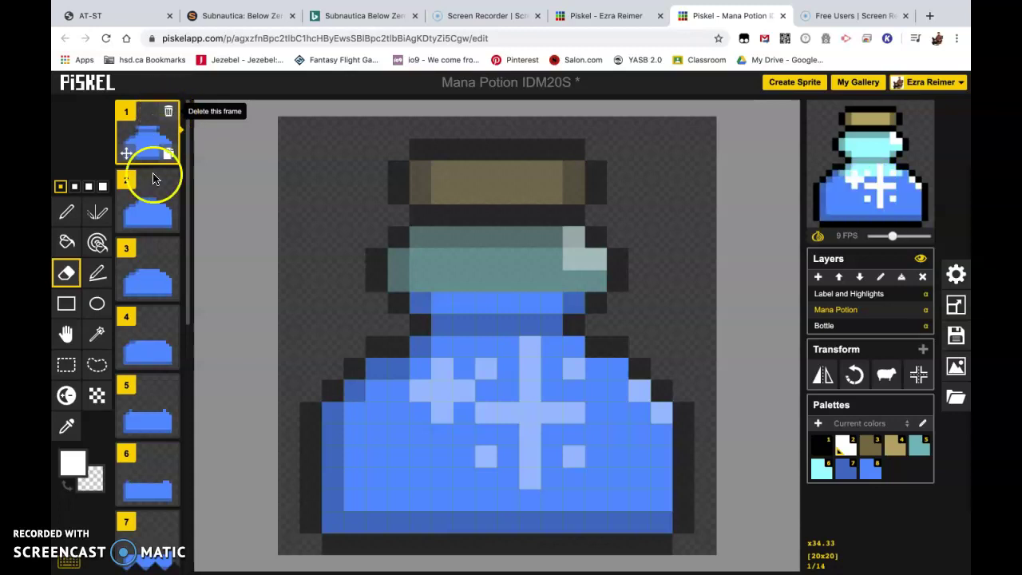
left_click(145, 272)
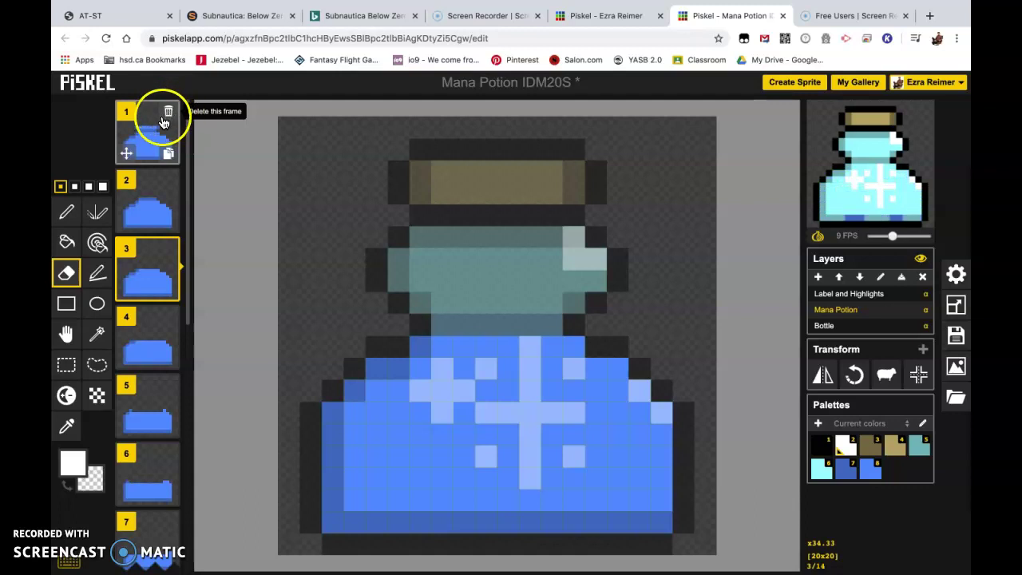
left_click(143, 132)
left_click(146, 133)
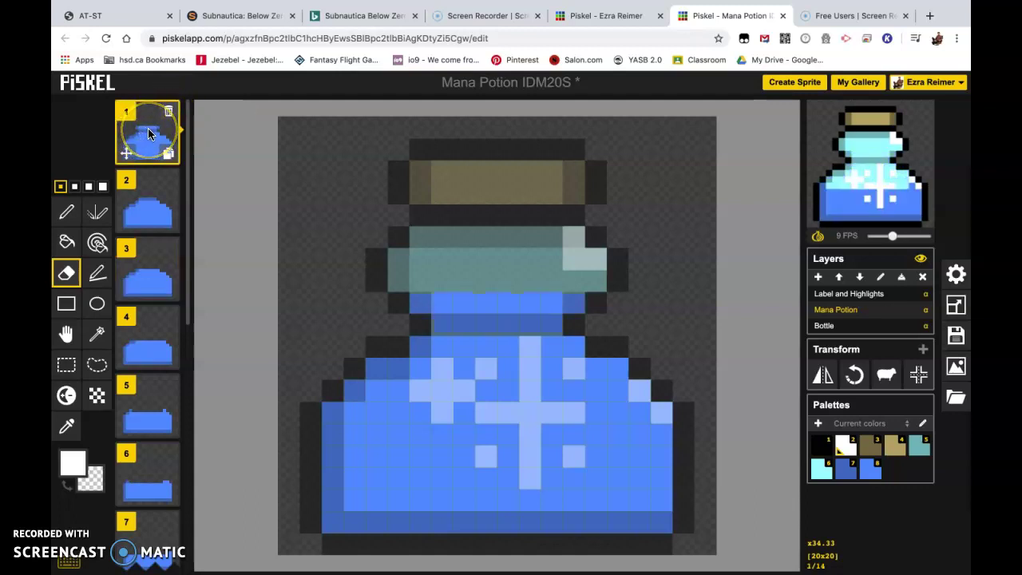
left_click(168, 156)
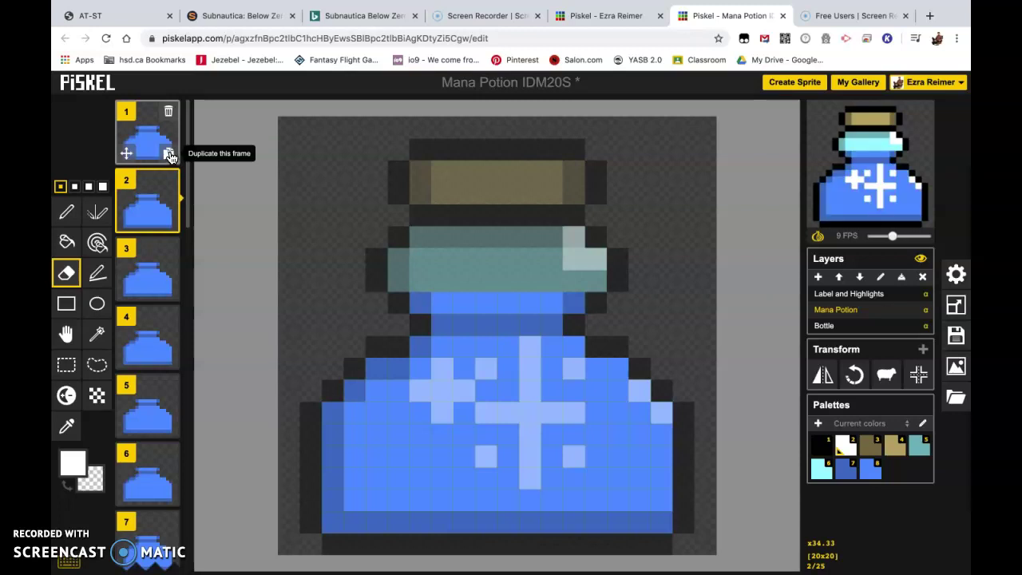
left_click(169, 222)
Step: Add 12 duplicates of the empty-bottle frame 25 at the end of the animation to hold the empty bottle longer
scroll(152, 240, "down", 15)
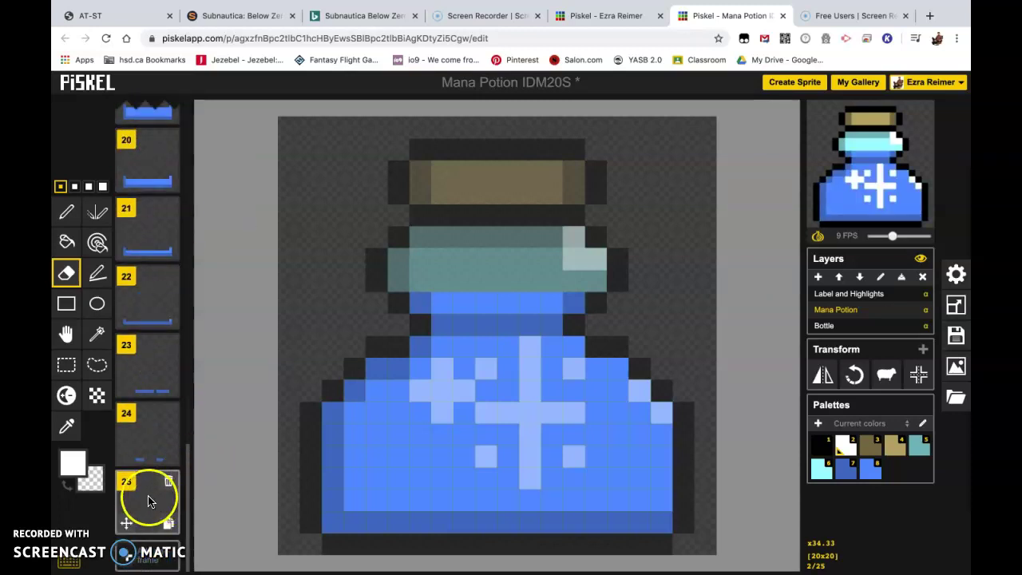
left_click(145, 503)
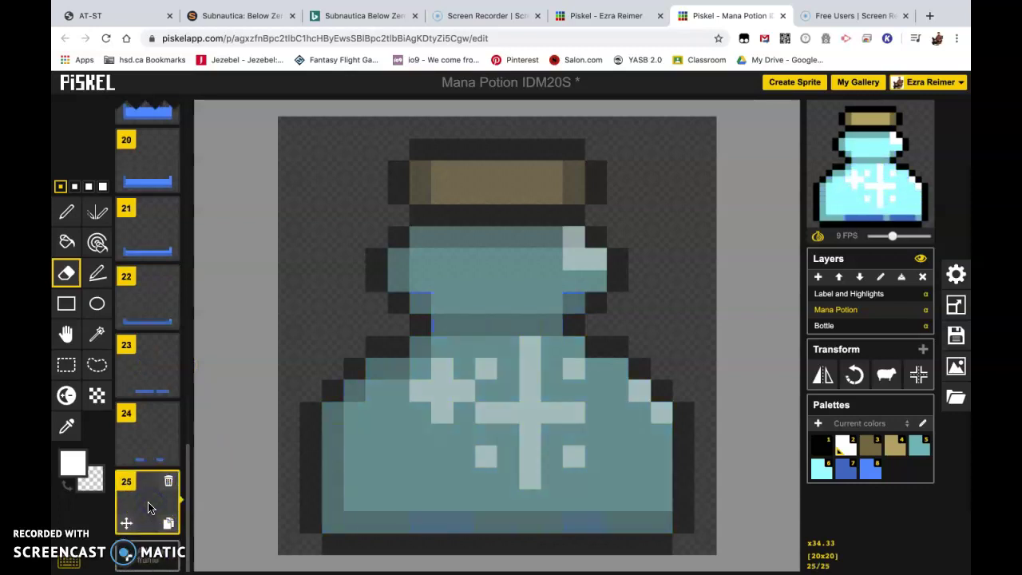
left_click(169, 525)
left_click(169, 526)
left_click(169, 526)
left_click(169, 526)
left_click(169, 525)
left_click(169, 525)
left_click(170, 525)
left_click(170, 525)
left_click(169, 526)
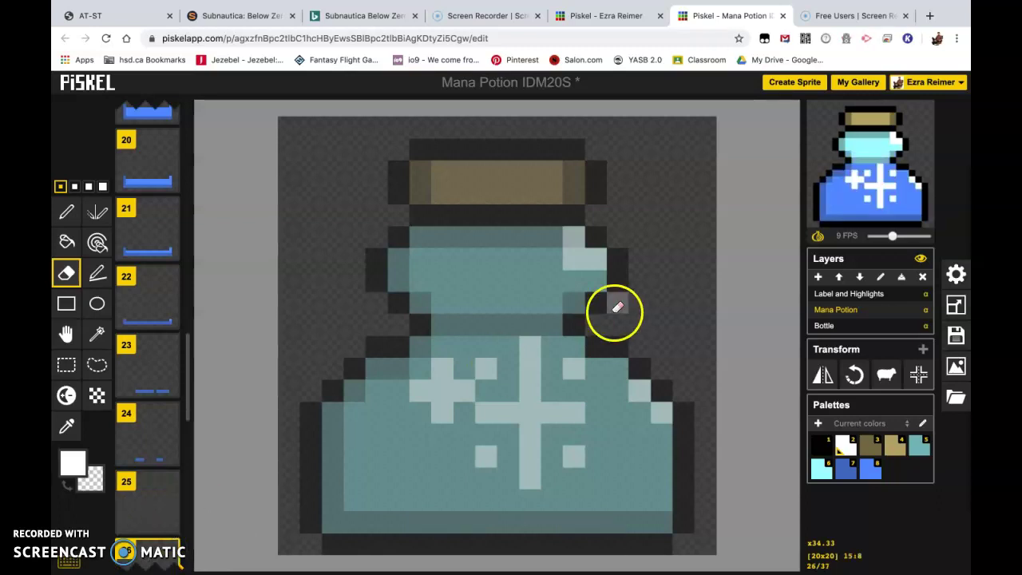
Step: Check the animation in the preview and save the Mana Potion IDM20S sprite to the online gallery
mouse_move(913, 178)
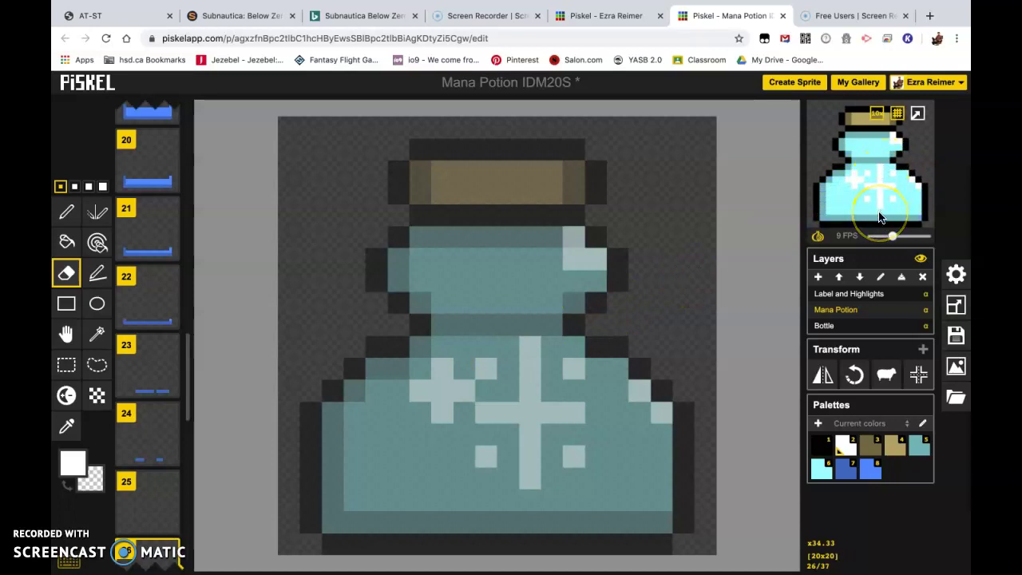
left_click(878, 141)
left_click(956, 335)
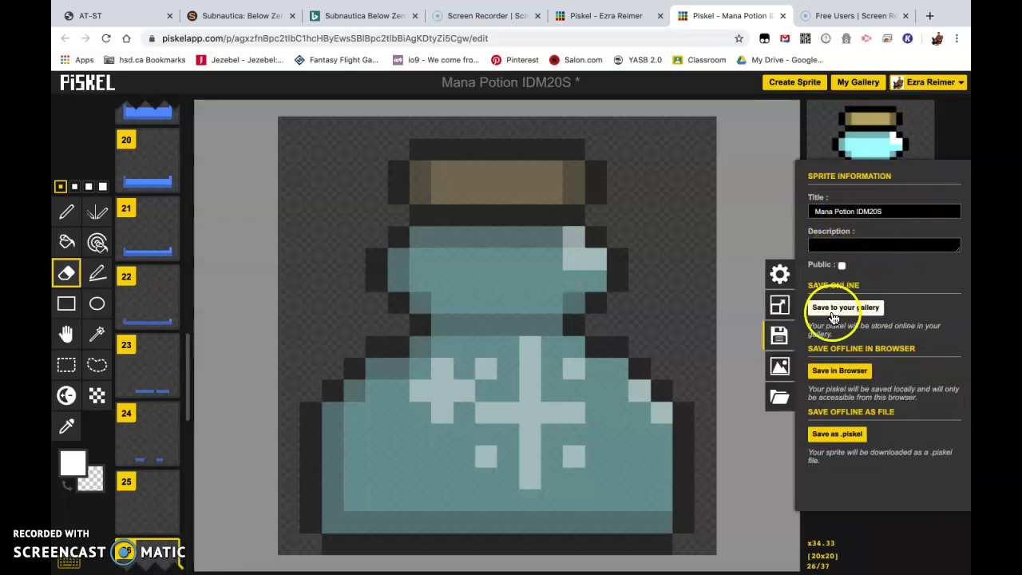
left_click(836, 311)
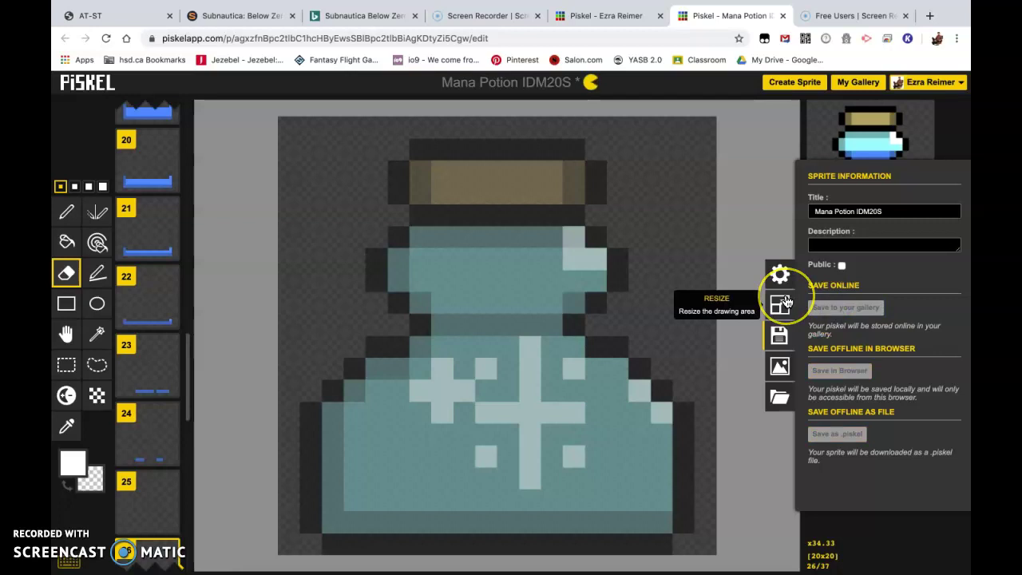